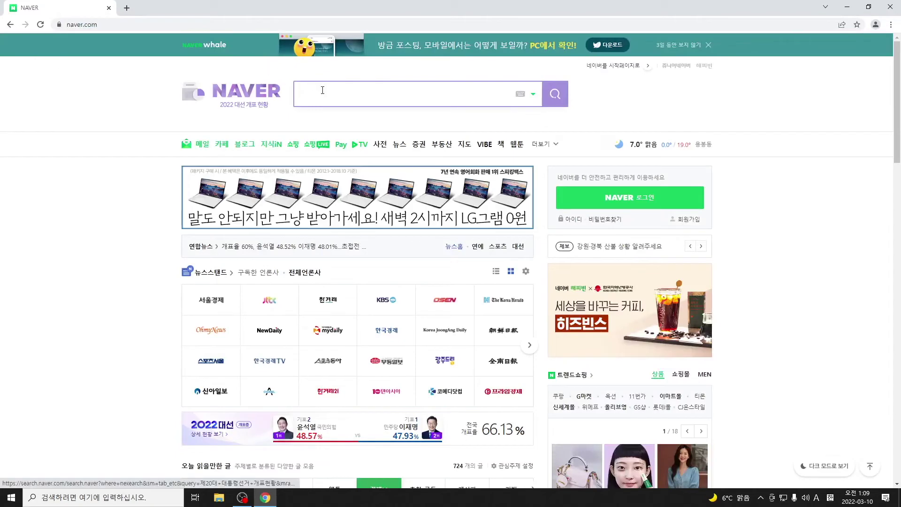
# Search Naver for "레오의 블로그" and open the blog with exactly that title from the results.
pyautogui.press('Hangul')
pyautogui.write('레오의 블로')
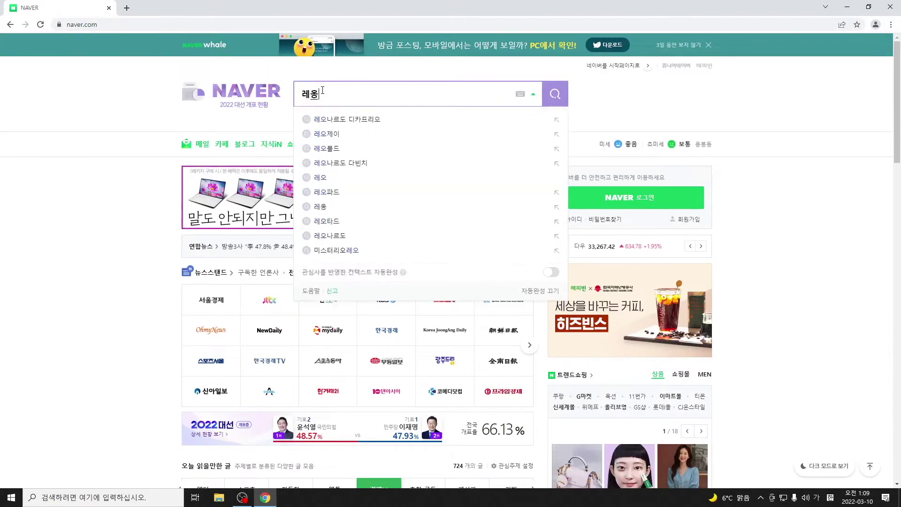
pyautogui.write('그')
pyautogui.press('Return')
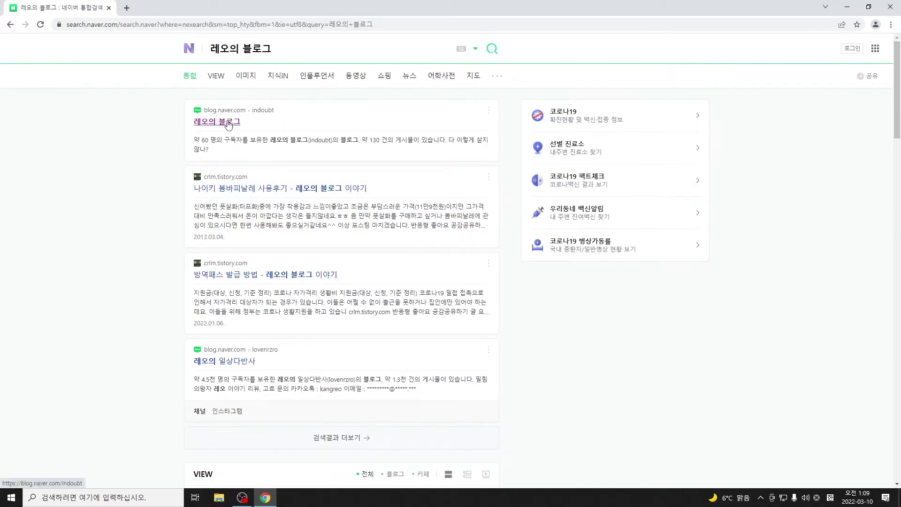
pyautogui.click(228, 124)
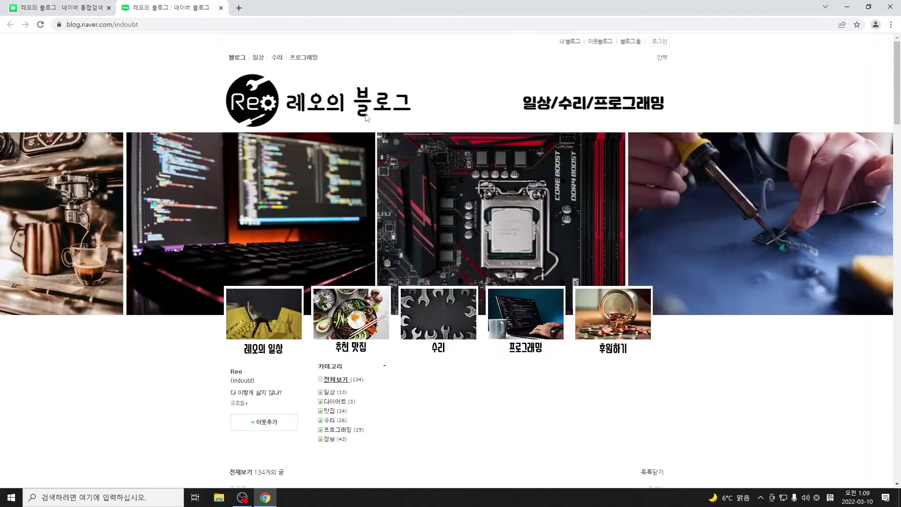
# Open the post "피시방처럼 헤드셋 스피커 전환하기 개 쉽게" in the blog's 프로그래밍 category.
pyautogui.click(540, 312)
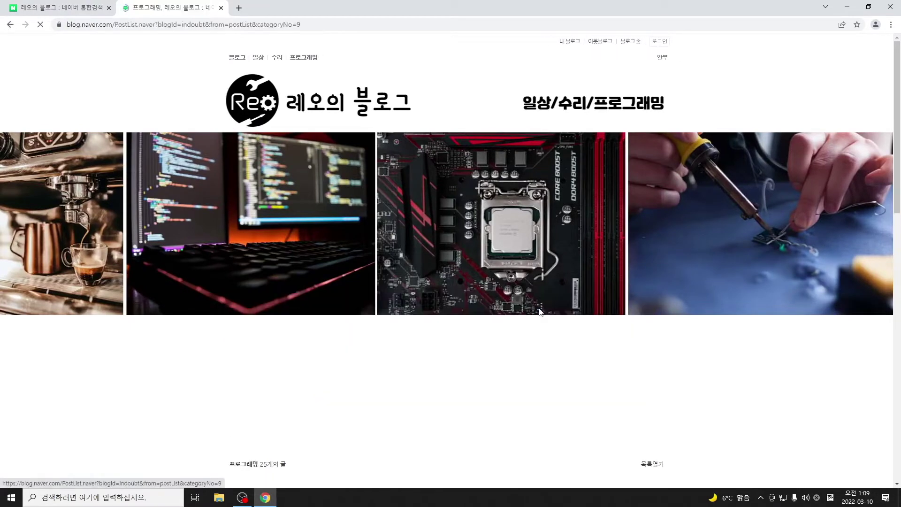
pyautogui.scroll(-2, 494, 244)
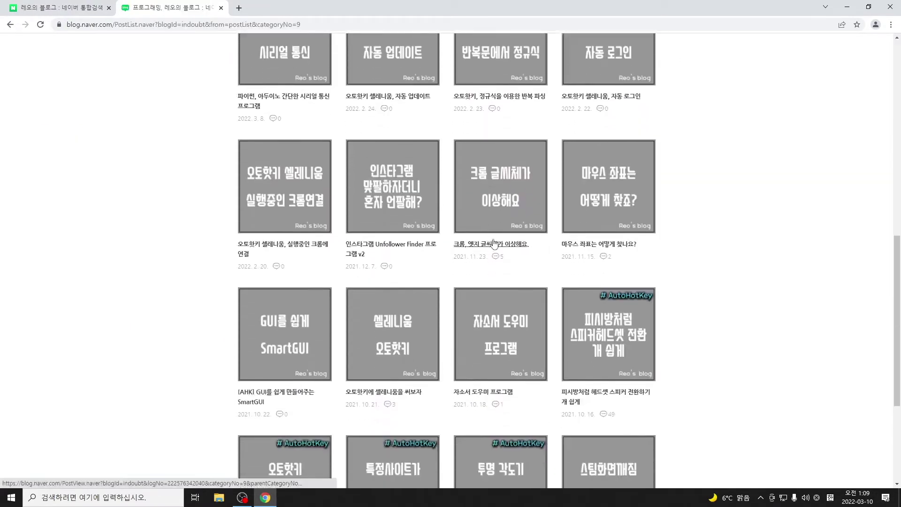
pyautogui.click(621, 359)
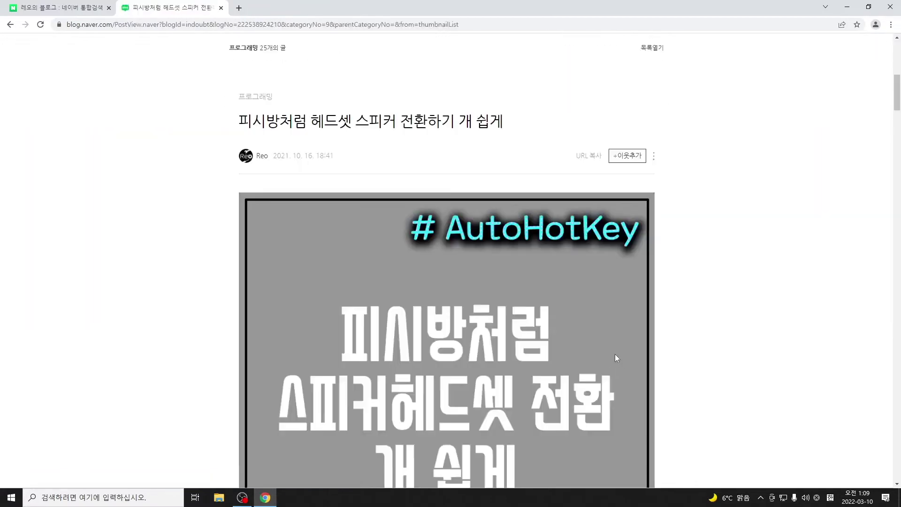
# Download the post's attachment SoundchangerMaker_v4.exe to the computer.
pyautogui.scroll(-9, 470, 207)
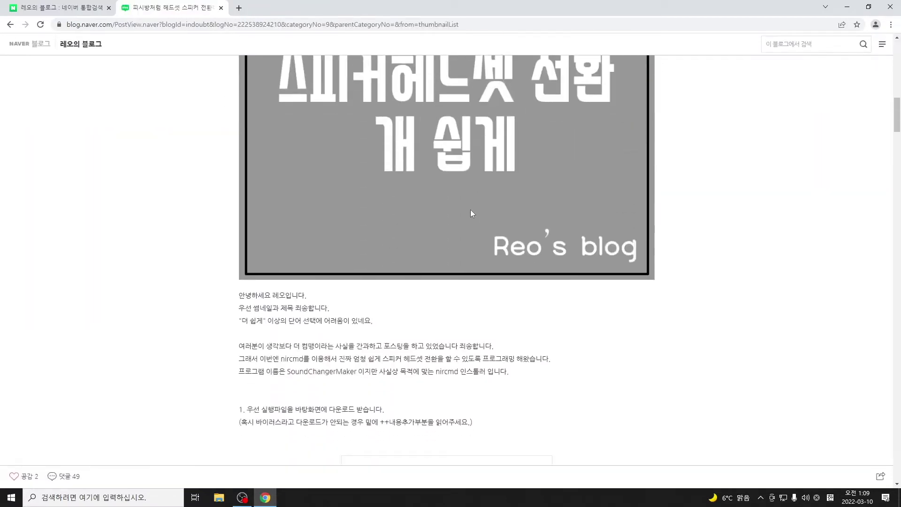
pyautogui.moveTo(297, 308); pyautogui.dragTo(423, 334)
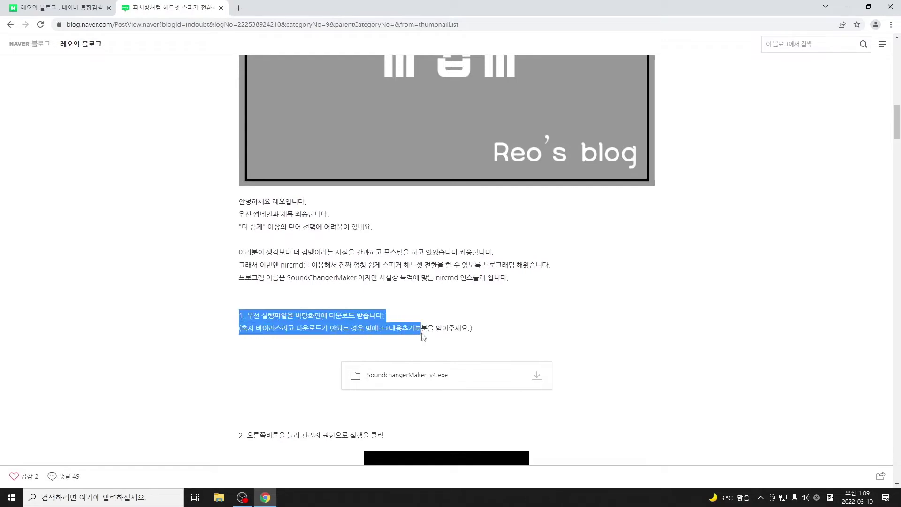
pyautogui.click(421, 350)
pyautogui.click(536, 377)
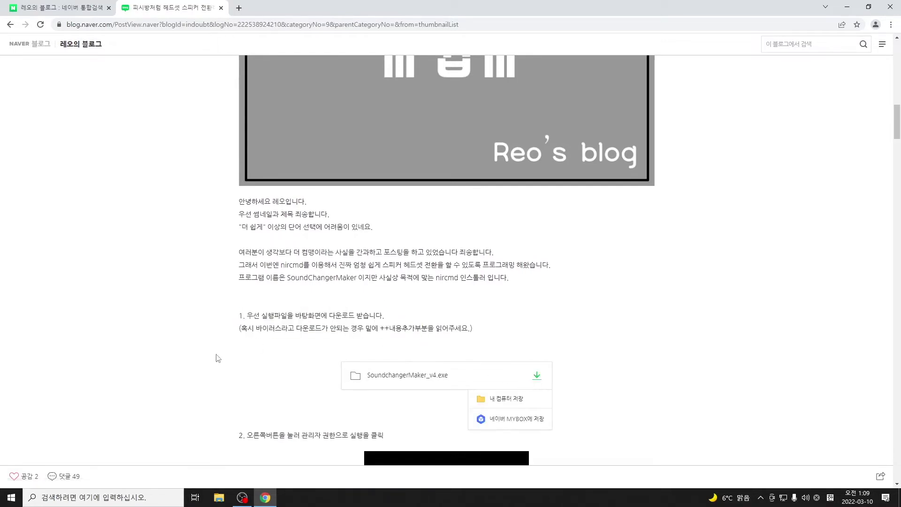
pyautogui.click(485, 402)
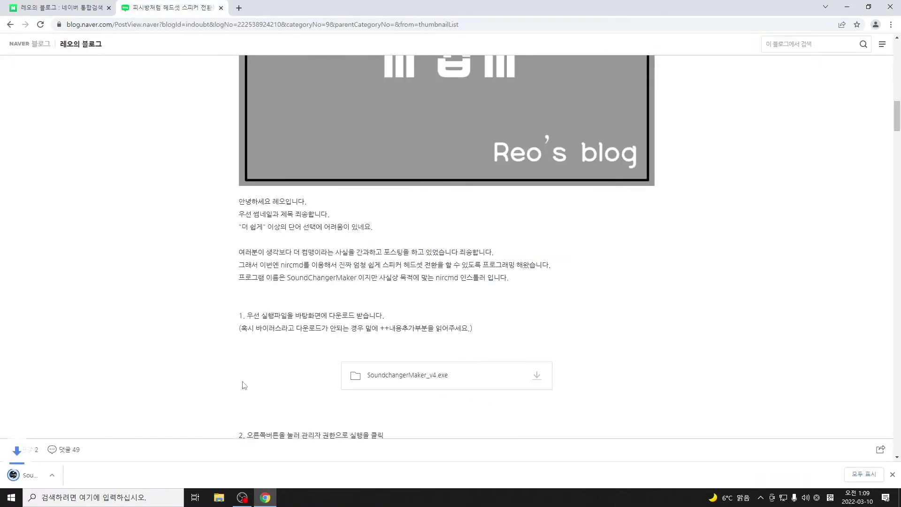
# Move the downloaded SoundchangerMaker_v4 file from its download folder to the desktop, closing the browser and the folder window.
pyautogui.rightClick(79, 469)
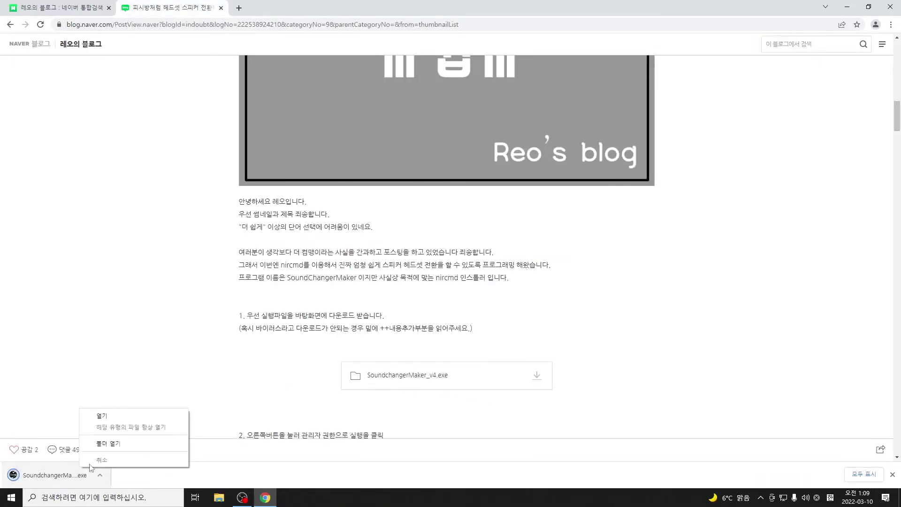
pyautogui.click(96, 442)
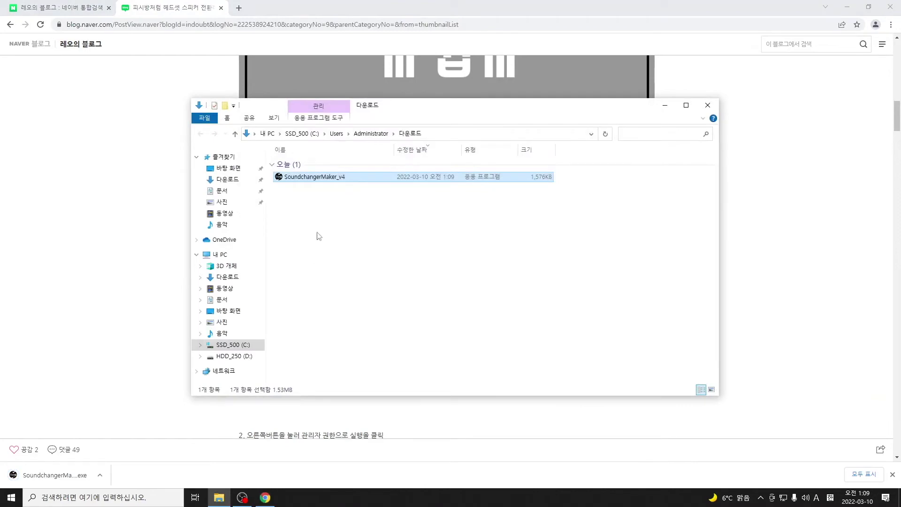
pyautogui.click(891, 7)
pyautogui.moveTo(398, 109); pyautogui.dragTo(466, 156)
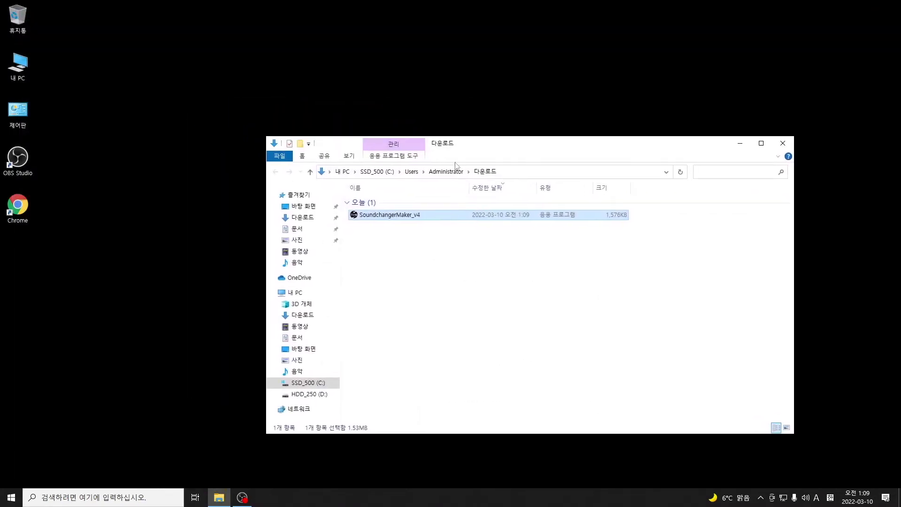
pyautogui.moveTo(405, 220); pyautogui.dragTo(116, 264)
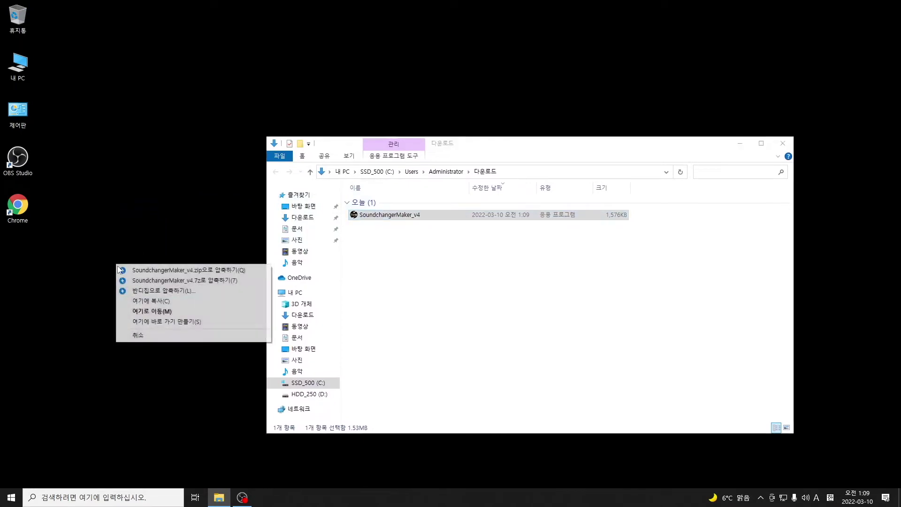
pyautogui.click(156, 312)
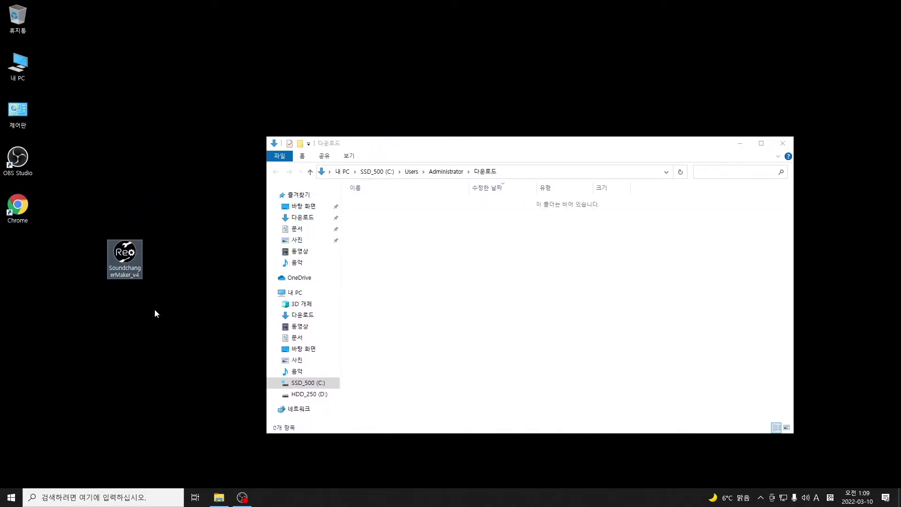
pyautogui.doubleClick(275, 143)
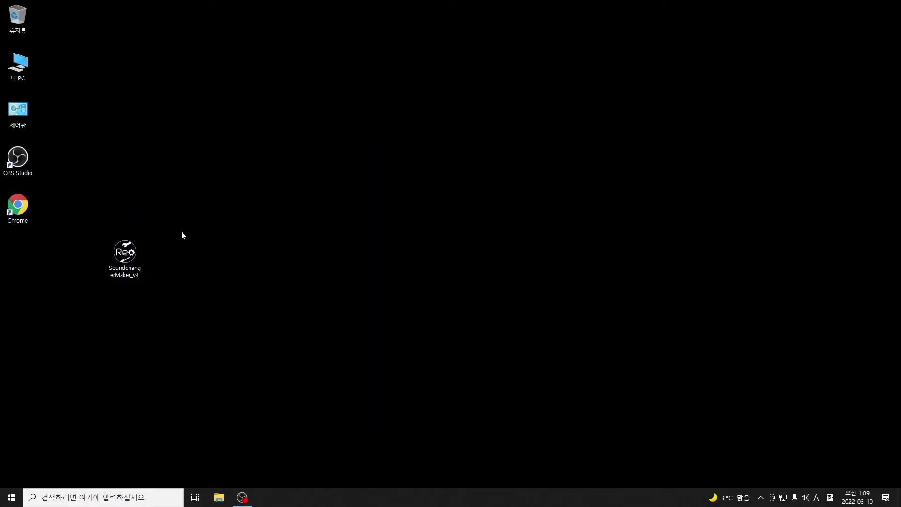
# Run SoundchangerMaker_v4 from the desktop, allowing it past the Windows SmartScreen block.
pyautogui.doubleClick(132, 259)
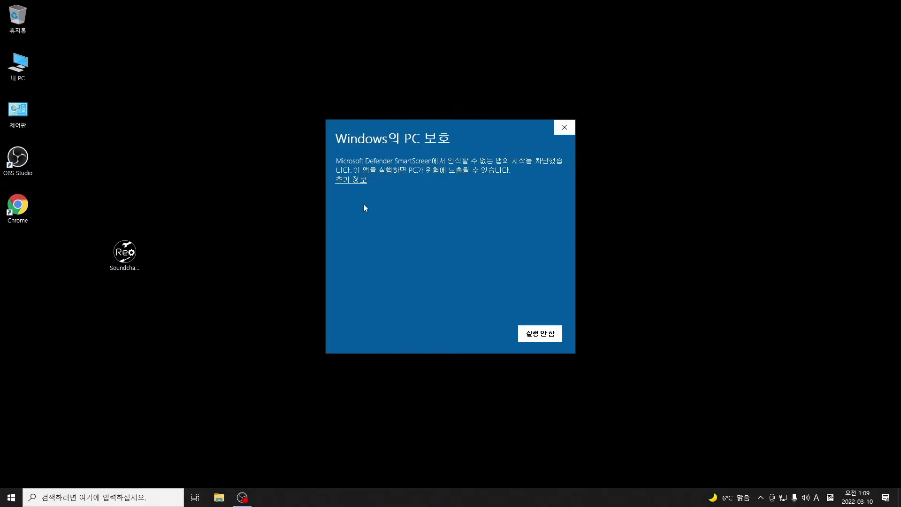
pyautogui.click(357, 182)
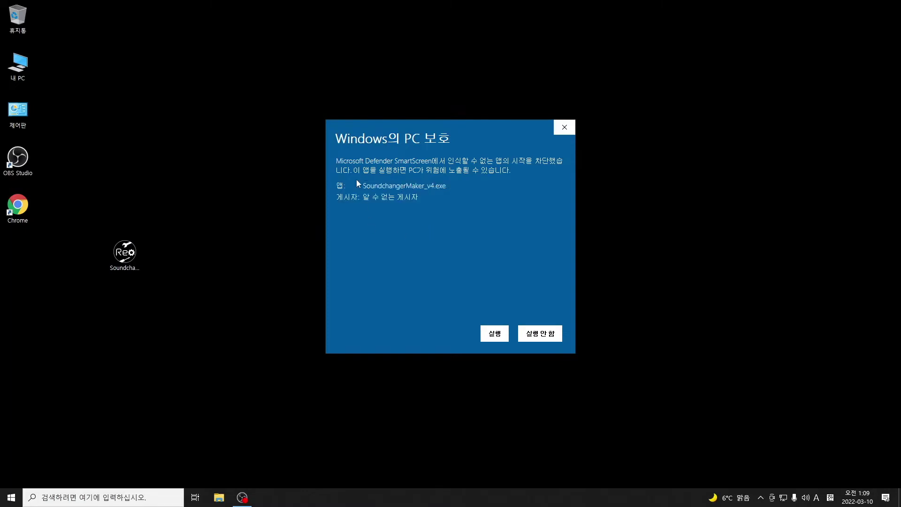
pyautogui.click(493, 333)
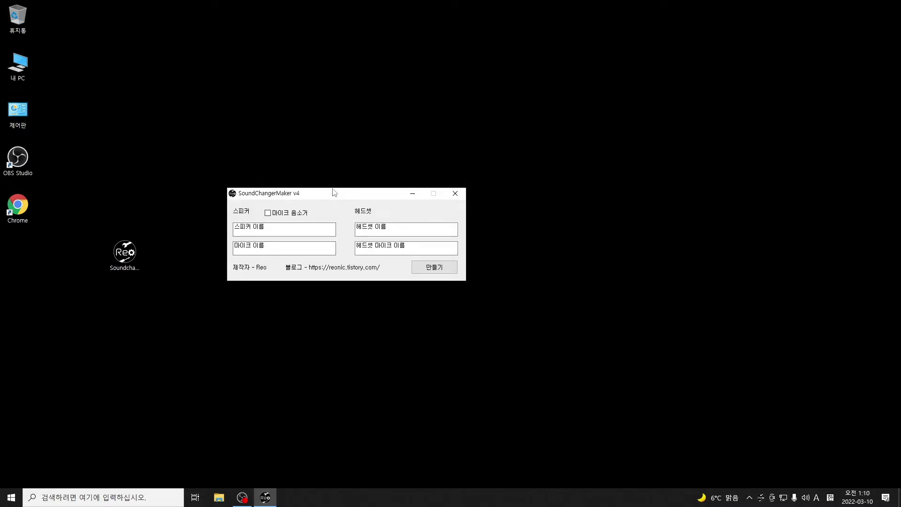
# Place the Windows Sound dialog beside SoundChangerMaker and hide disabled and disconnected devices in its playback list.
pyautogui.moveTo(141, 36); pyautogui.dragTo(588, 161)
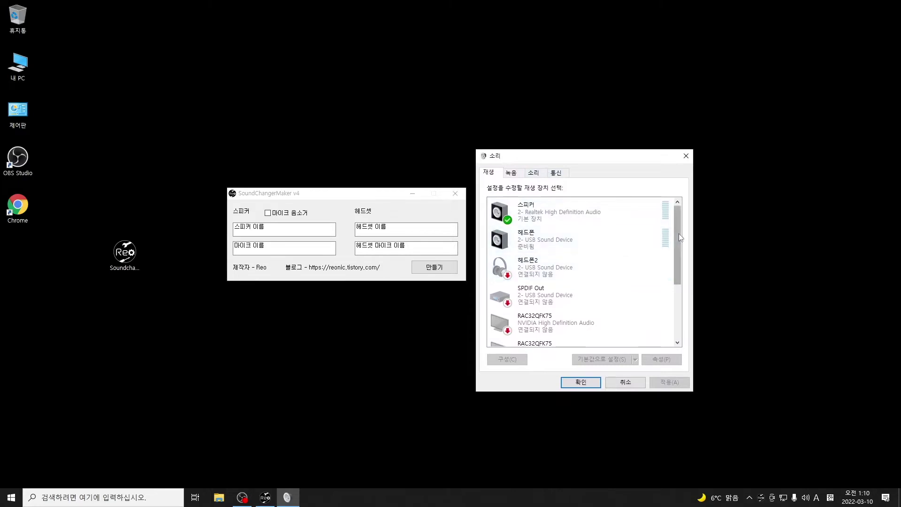
pyautogui.moveTo(681, 232); pyautogui.dragTo(644, 257)
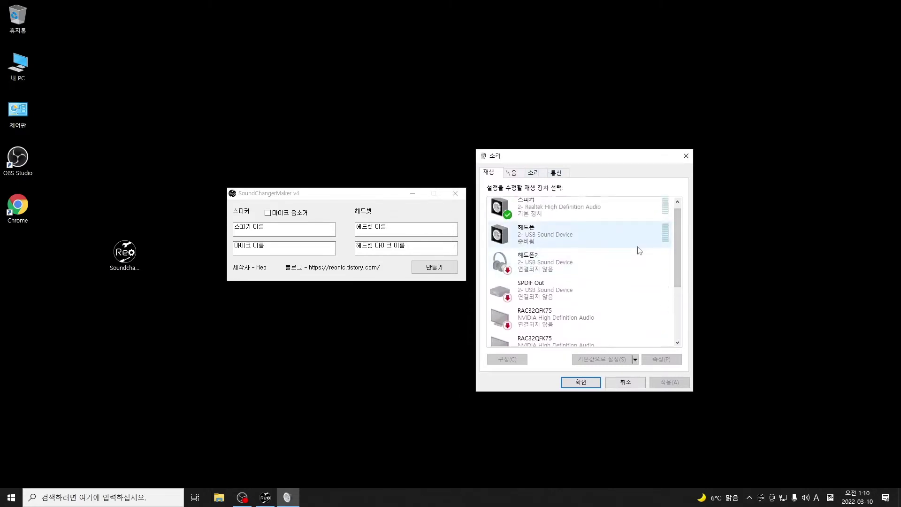
pyautogui.rightClick(640, 250)
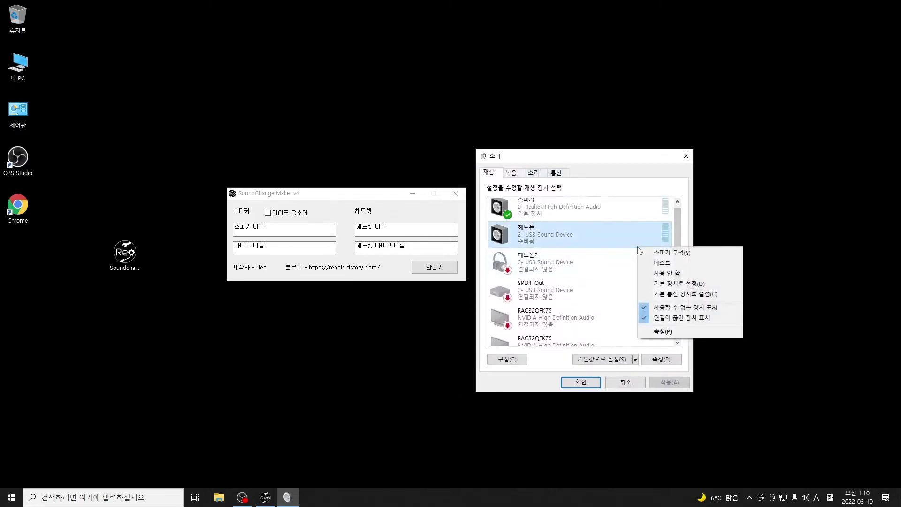
pyautogui.click(663, 308)
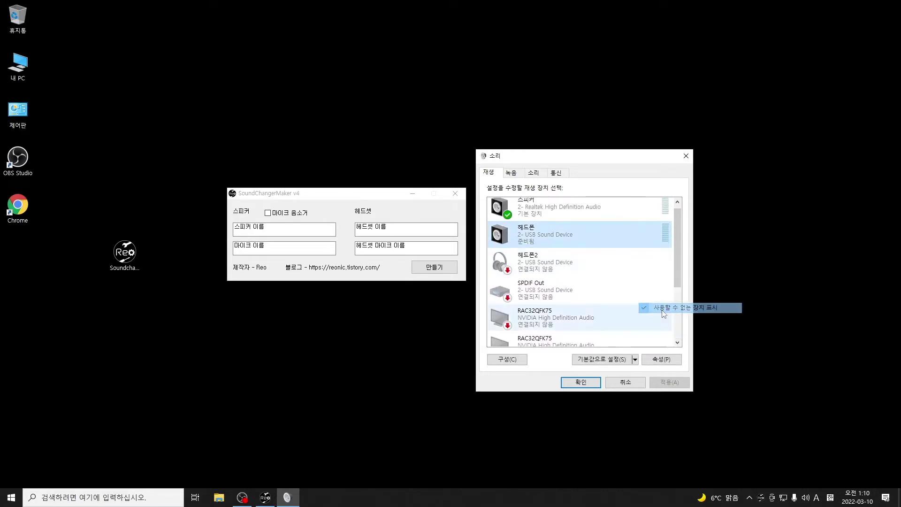
pyautogui.rightClick(660, 272)
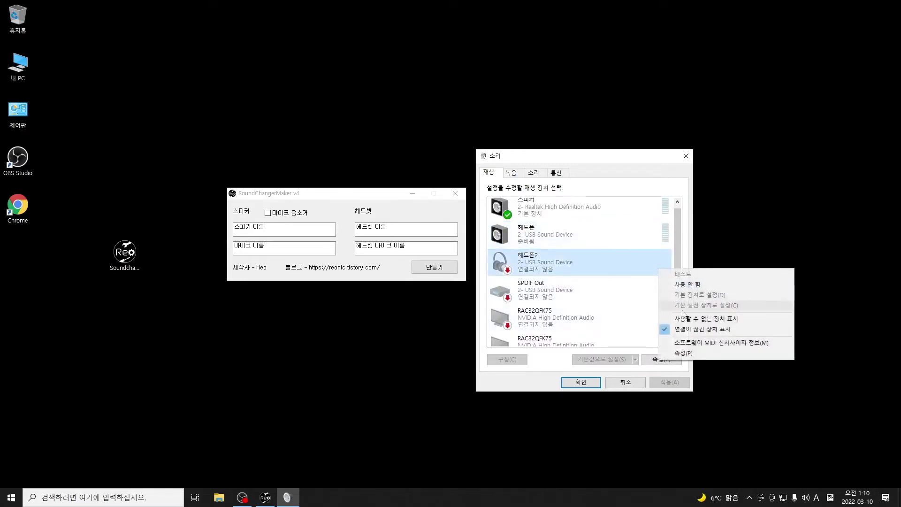
pyautogui.click(683, 330)
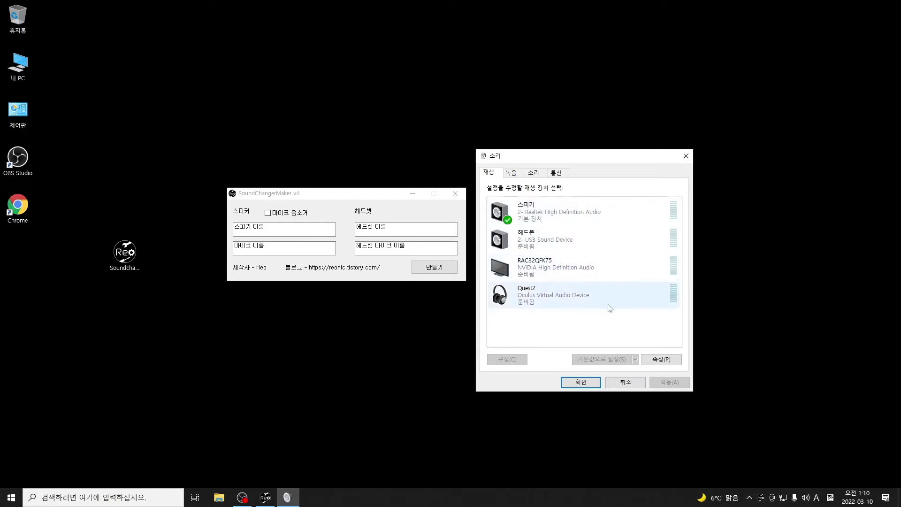
# Set the speaker name in SoundChangerMaker to 스피커, matching the default playback device.
pyautogui.click(587, 215)
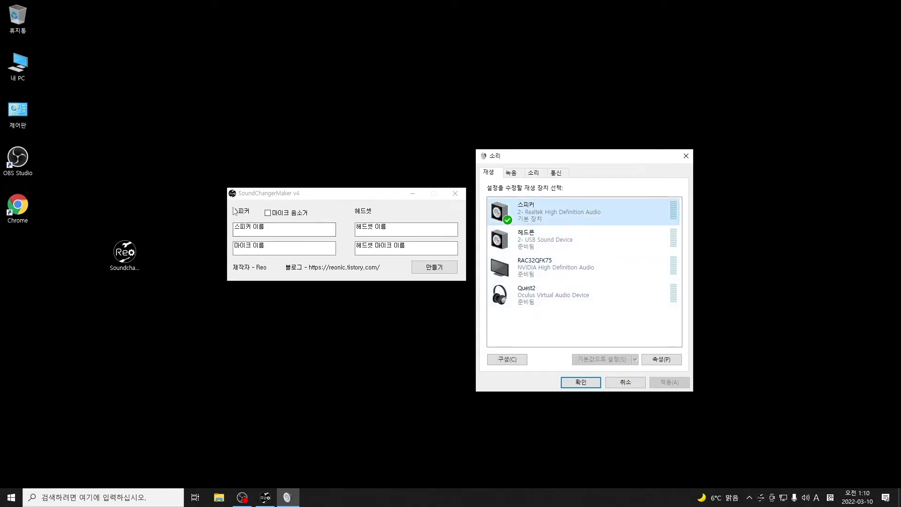
pyautogui.click(268, 227)
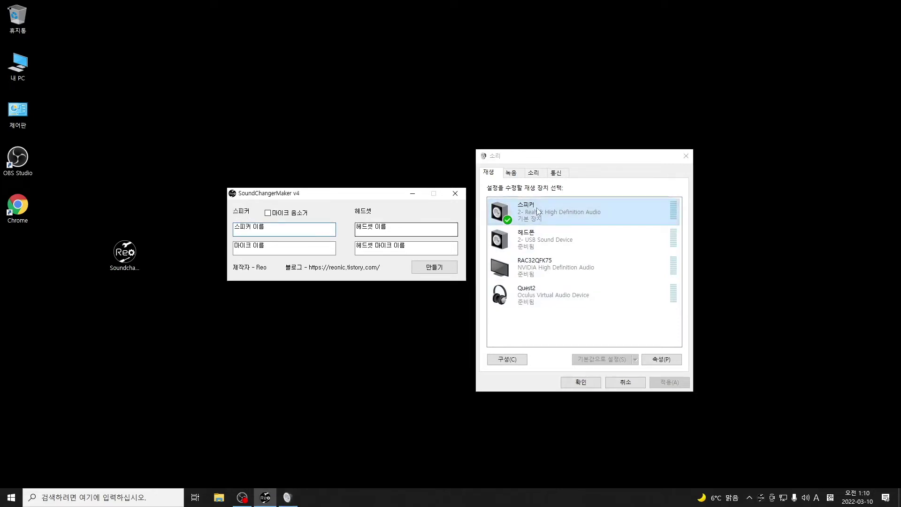
pyautogui.doubleClick(317, 228)
pyautogui.write('ㅔ')
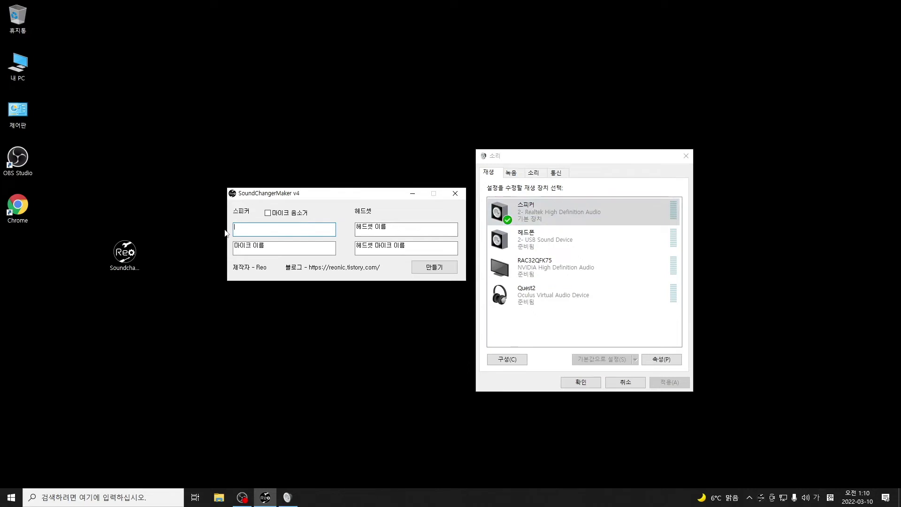
pyautogui.write('스피커')
# Look up the recording devices and set the microphone name for the speaker profile to 마이크.
pyautogui.click(512, 175)
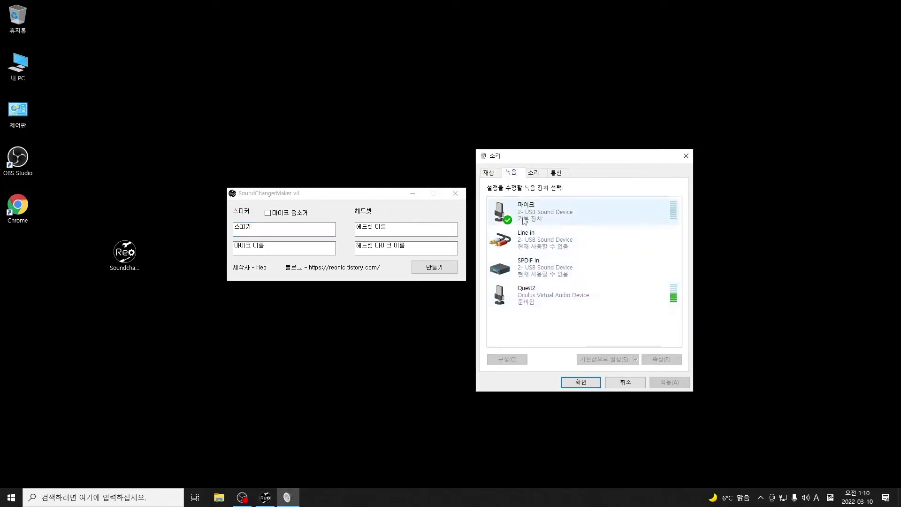
pyautogui.click(291, 248)
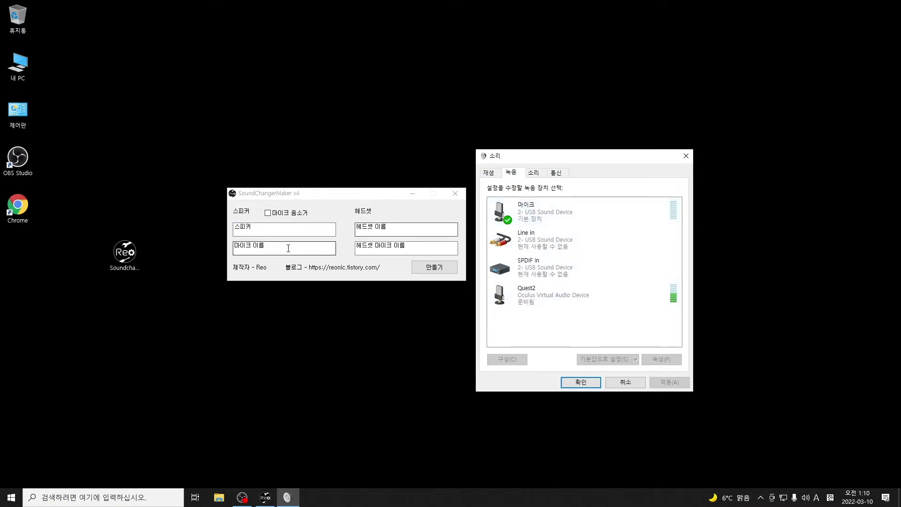
pyautogui.moveTo(291, 248); pyautogui.dragTo(234, 247)
pyautogui.write('마이크')
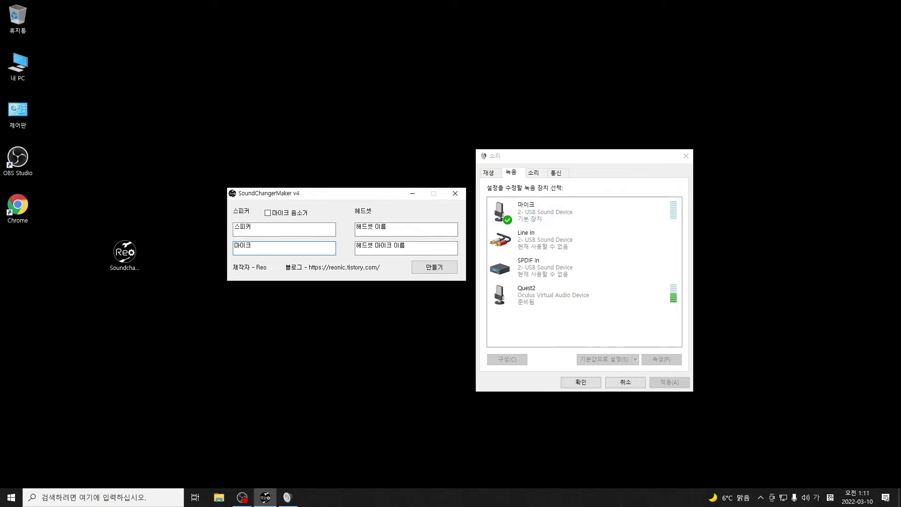
# Return to the playback devices and set the headset name in SoundChangerMaker to 헤드폰.
pyautogui.click(491, 178)
pyautogui.click(490, 175)
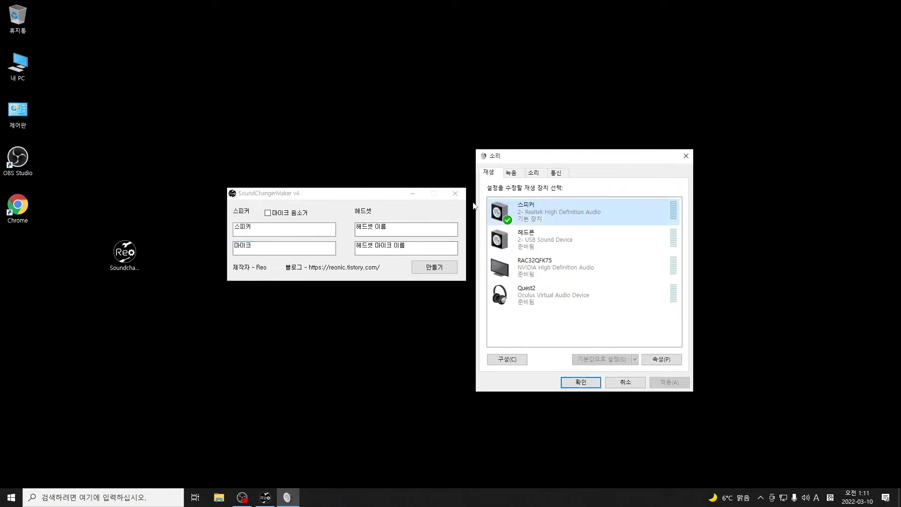
pyautogui.click(423, 231)
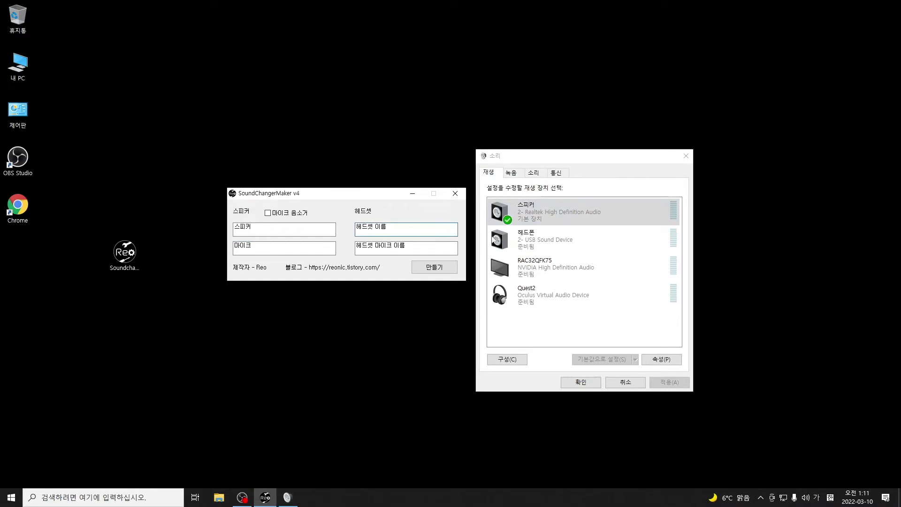
pyautogui.moveTo(387, 229); pyautogui.dragTo(353, 229)
pyautogui.write('헤드폰')
# Set the headset microphone name to 마이크, matching the recording device, and create the sound switcher.
pyautogui.click(511, 173)
pyautogui.click(547, 222)
pyautogui.moveTo(433, 249); pyautogui.dragTo(362, 251)
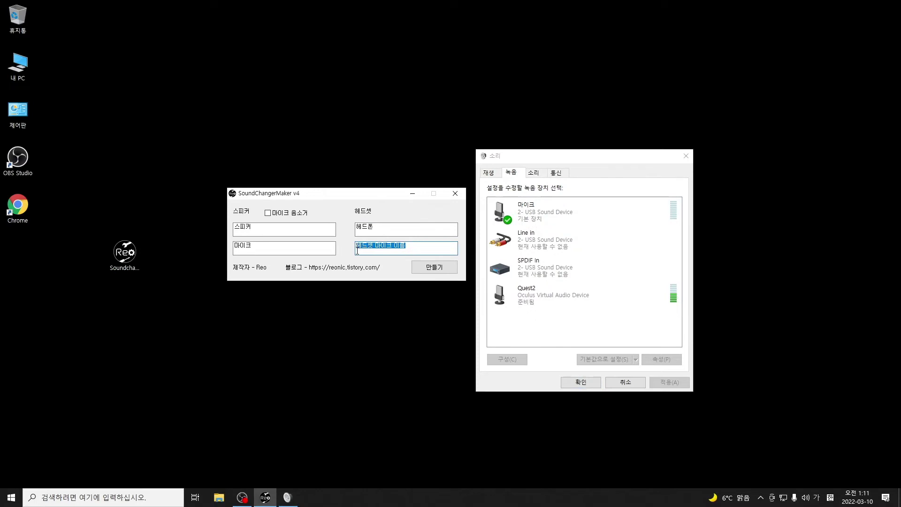
pyautogui.write('ㅁ')
pyautogui.click(429, 269)
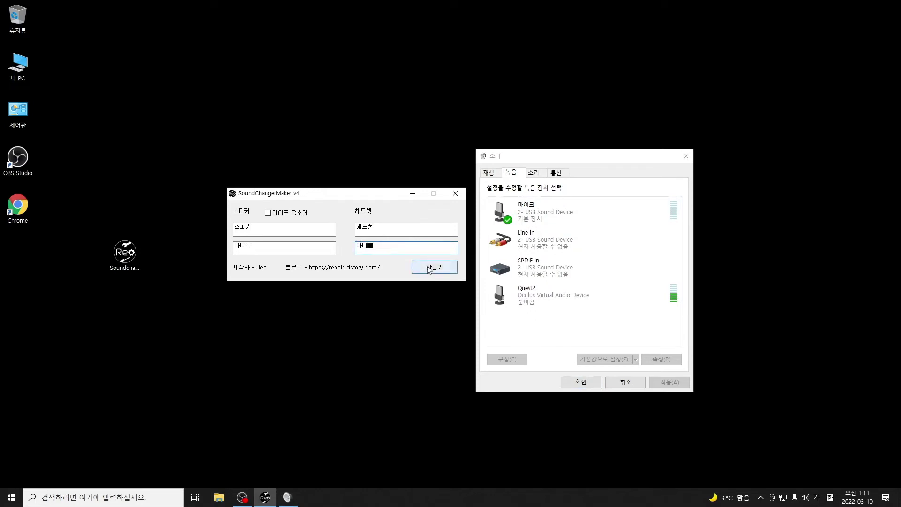
# Create the speaker and headset switcher shortcuts and place them on the empty desktop area above the SoundChangerMaker window.
pyautogui.click(428, 268)
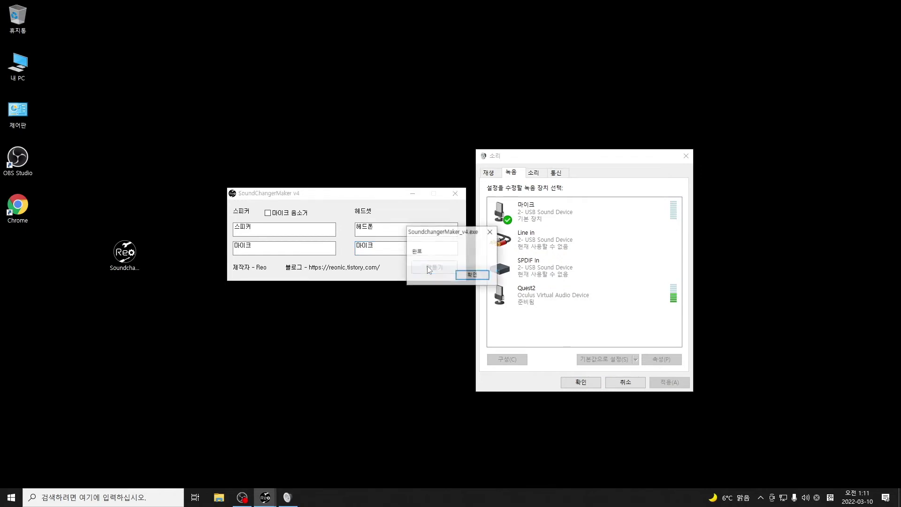
pyautogui.click(472, 275)
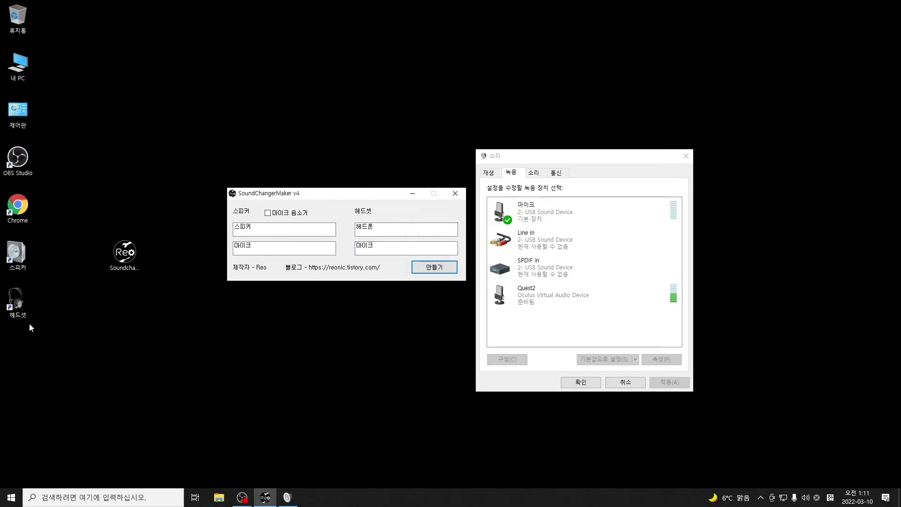
pyautogui.click(17, 256)
pyautogui.moveTo(57, 257); pyautogui.dragTo(409, 158)
pyautogui.click(359, 236)
pyautogui.moveTo(359, 236); pyautogui.dragTo(360, 200)
# Show the playback devices and run the 헤드셋 and 스피커 shortcuts to test switching the default output device.
pyautogui.click(490, 176)
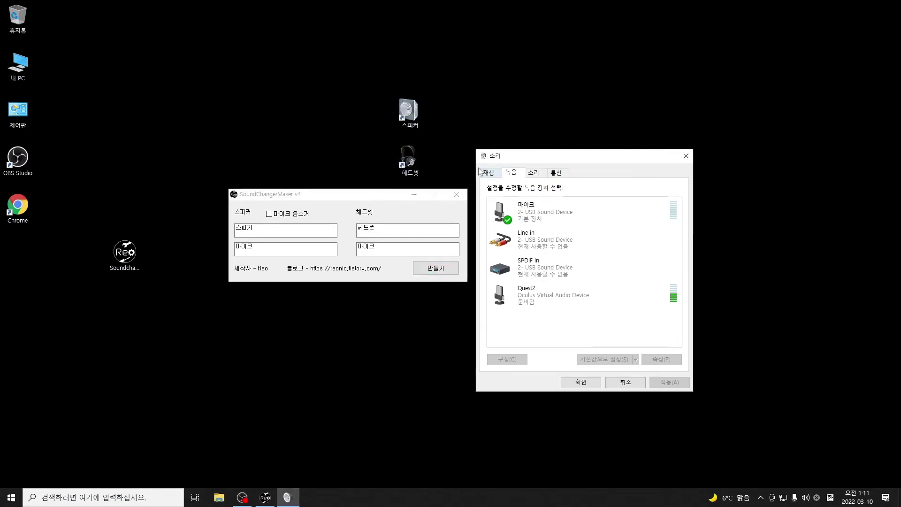
pyautogui.click(416, 118)
pyautogui.click(412, 158)
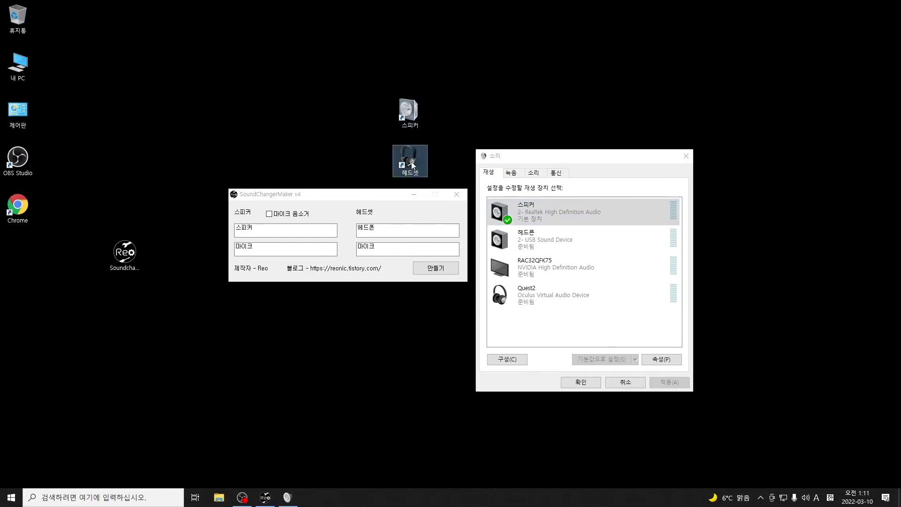
pyautogui.doubleClick(402, 108)
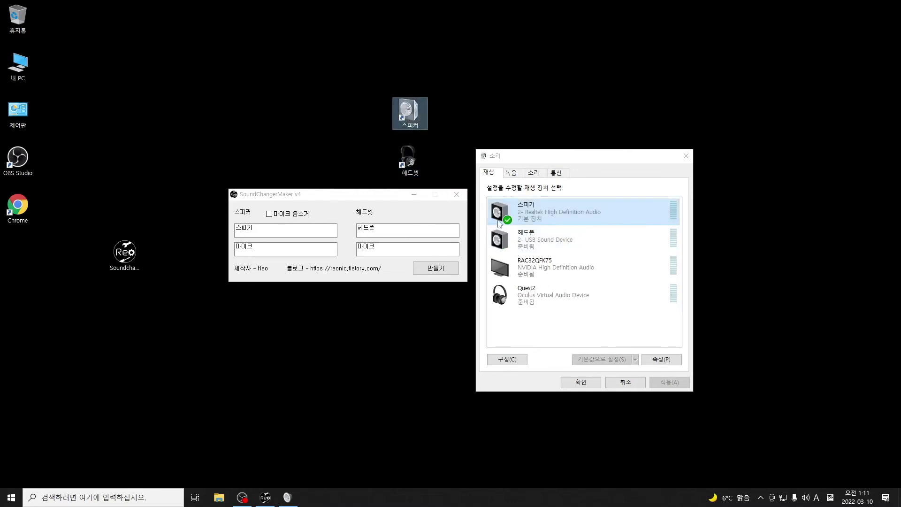
# Show the recording devices, test the 헤드셋 and 스피커 shortcuts against the default microphone, and close SoundChangerMaker.
pyautogui.click(510, 173)
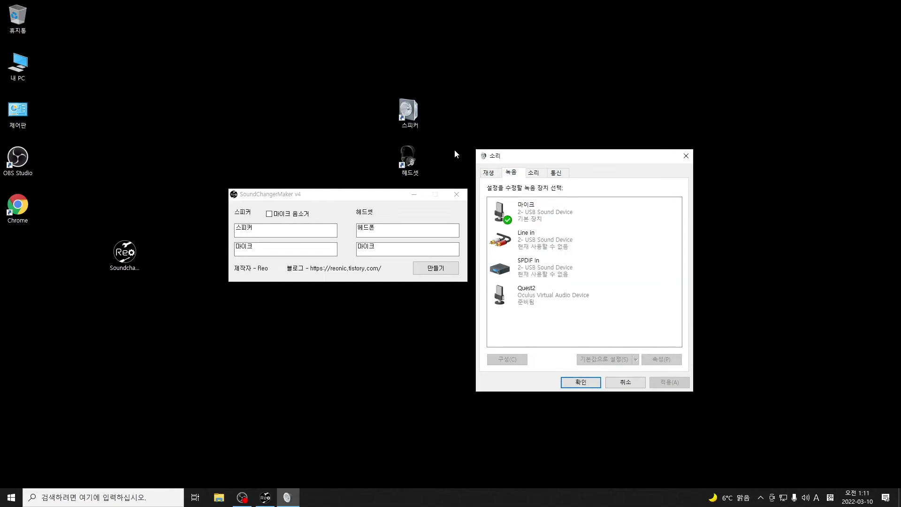
pyautogui.click(418, 156)
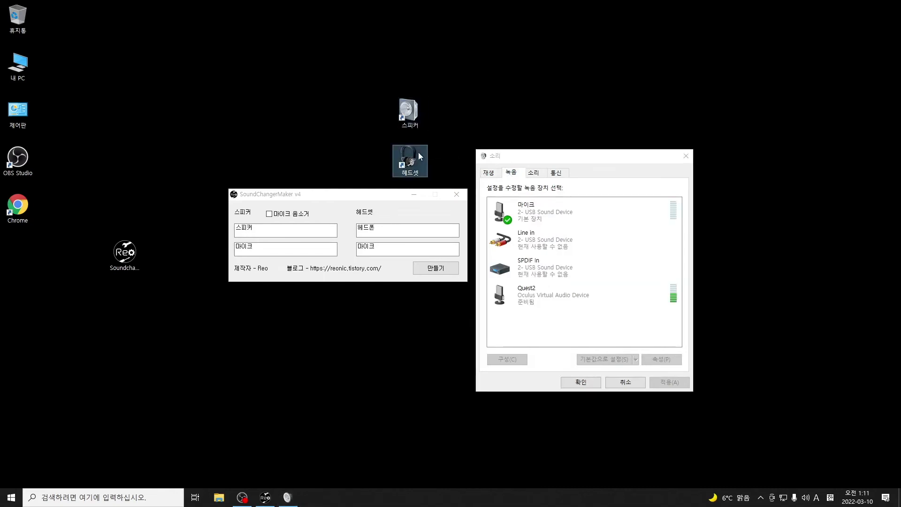
pyautogui.click(415, 121)
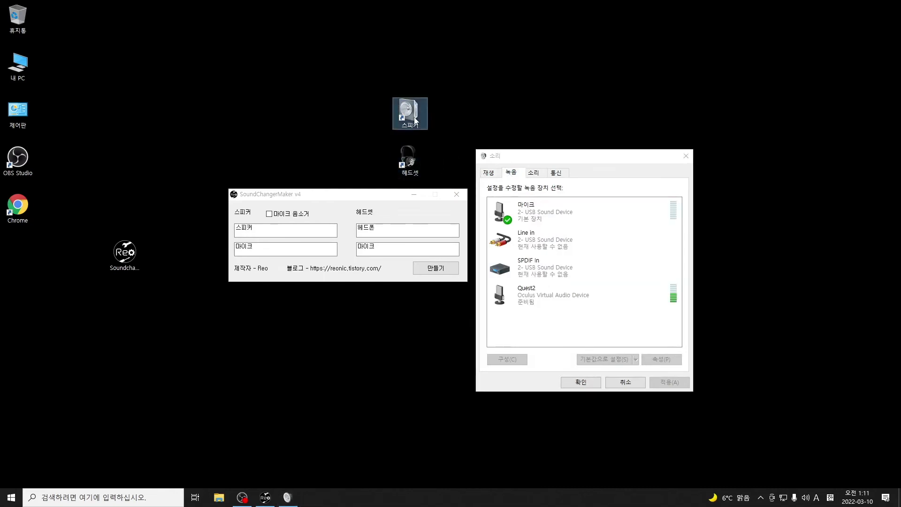
pyautogui.click(446, 164)
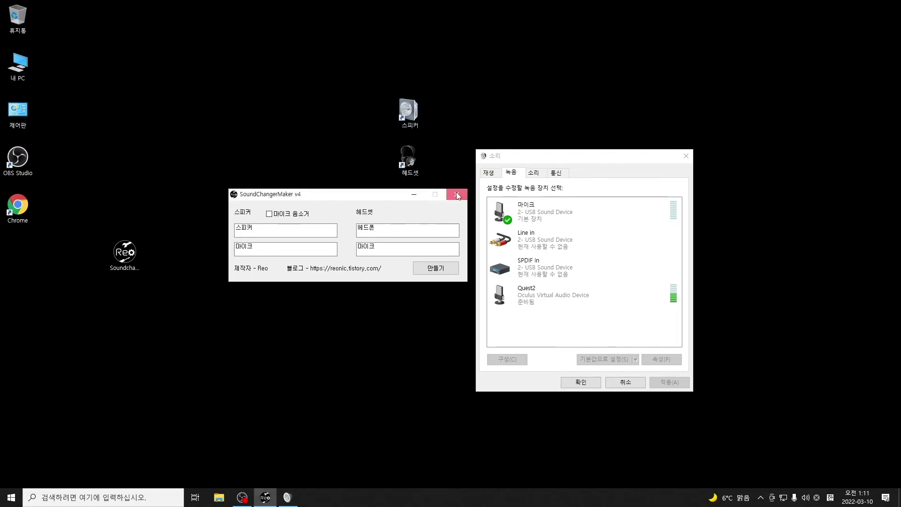
pyautogui.click(457, 195)
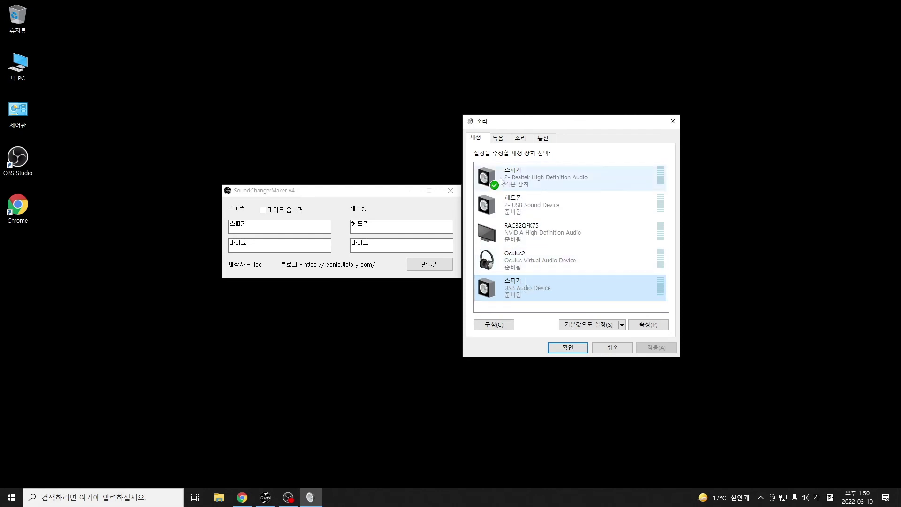
# Check both device lists for duplicate names and rename the USB Audio Device playback speaker to Speaker.
pyautogui.click(498, 139)
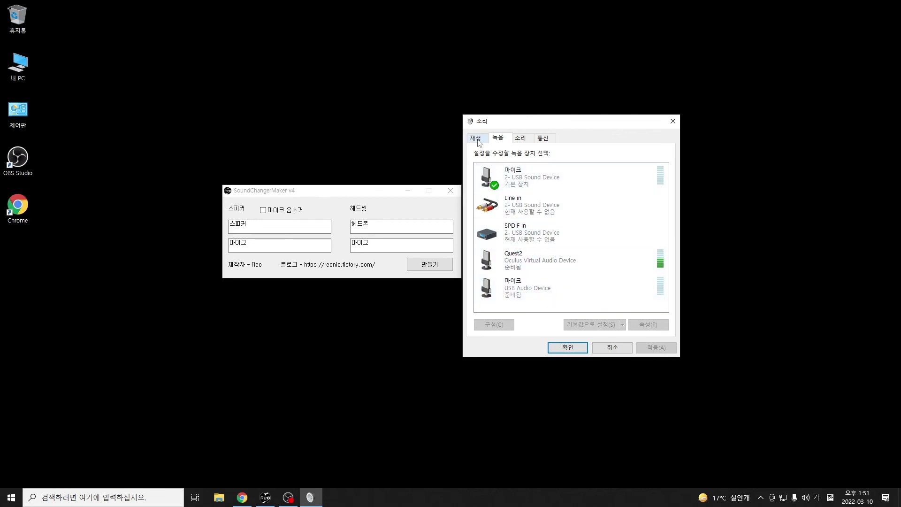
pyautogui.hotkey('ctrl', 'shift', 'Tab')
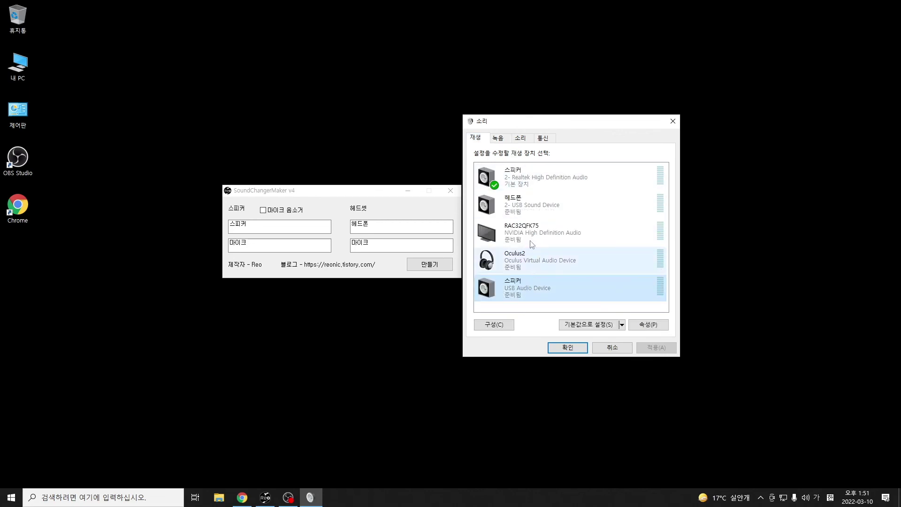
pyautogui.doubleClick(528, 288)
pyautogui.press('BackSpace')
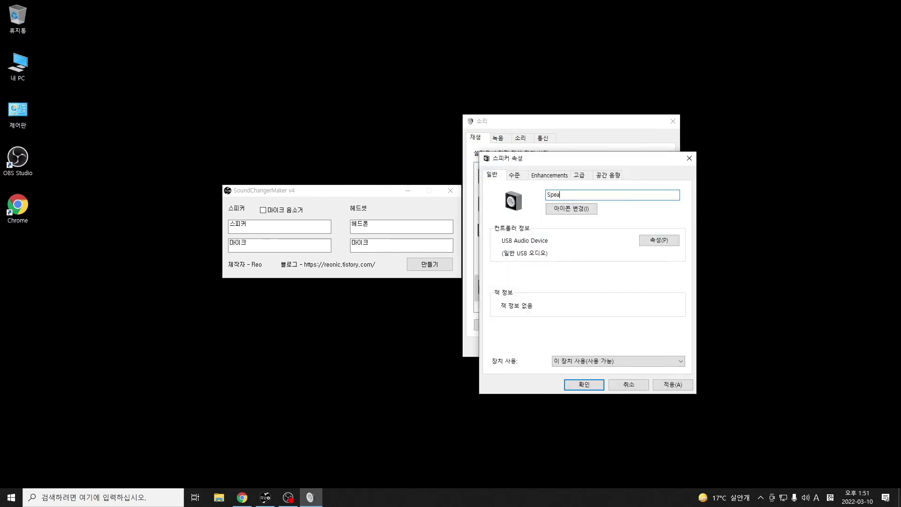
pyautogui.press('Return')
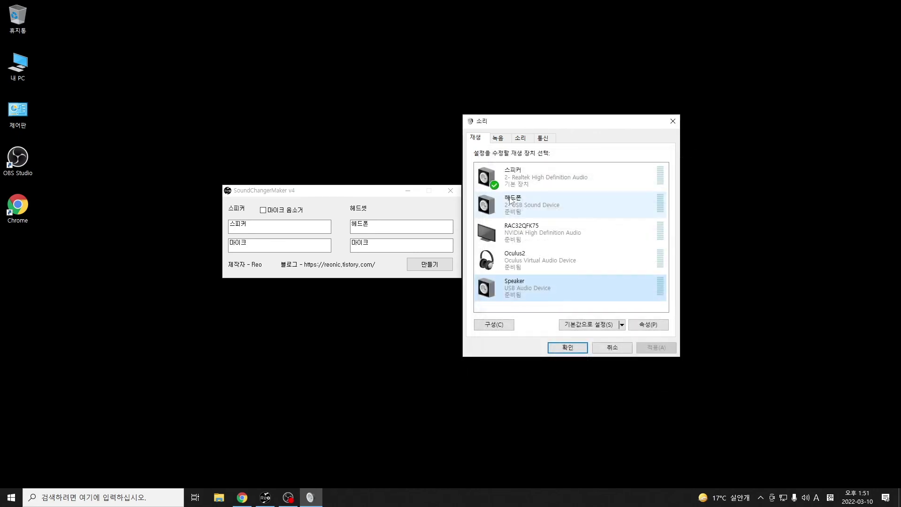
# Rename the USB Audio Device microphone to a distinct name beginning with M and close the sound settings.
pyautogui.click(499, 138)
pyautogui.doubleClick(525, 282)
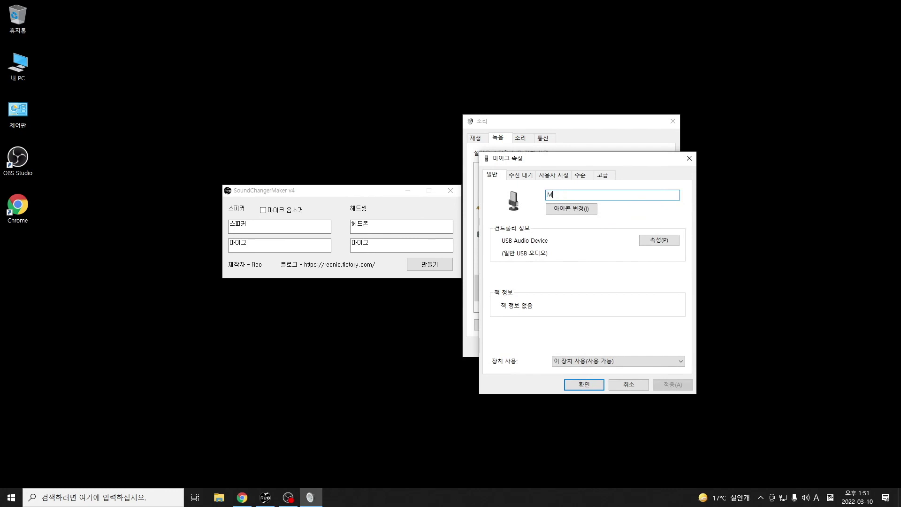
pyautogui.click(586, 386)
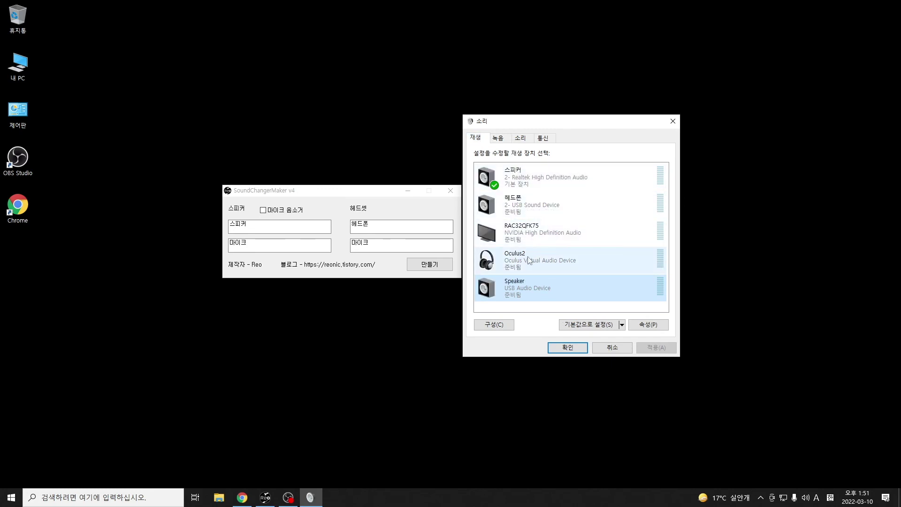
pyautogui.click(567, 350)
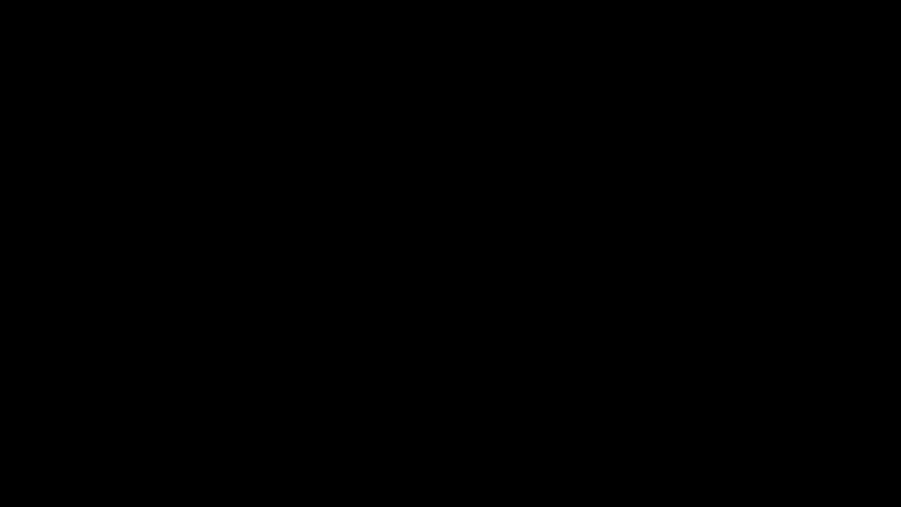